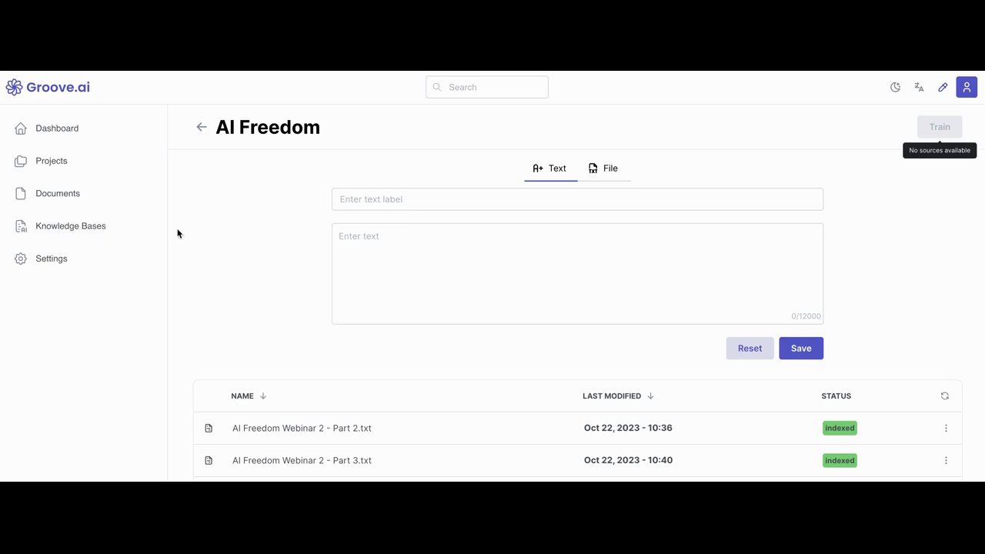
click(423, 266)
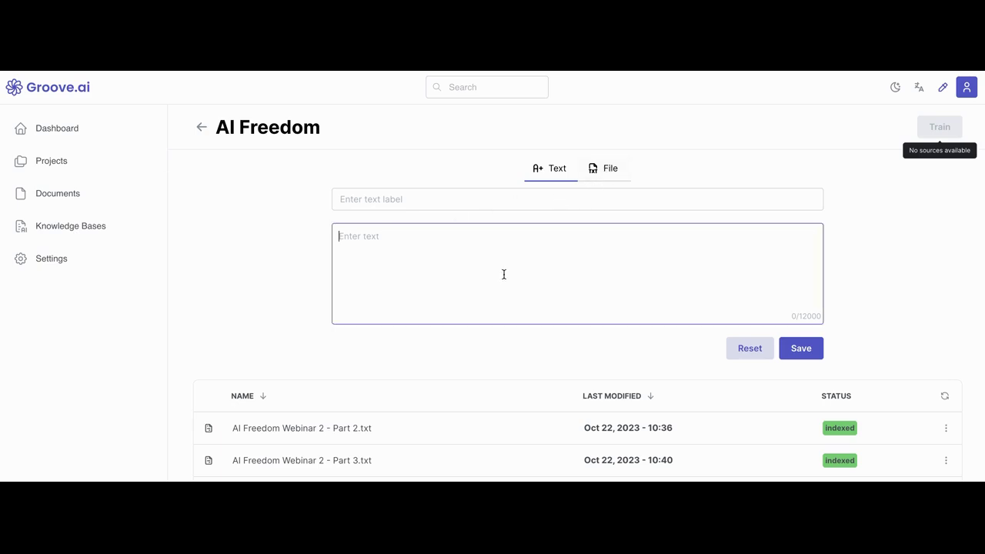
click(423, 197)
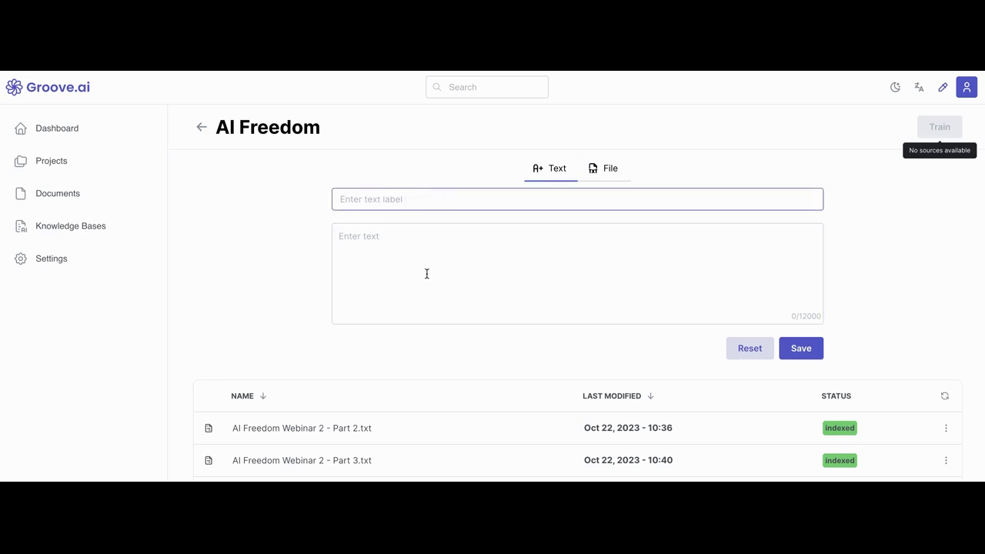
scroll(426, 273, down, 2)
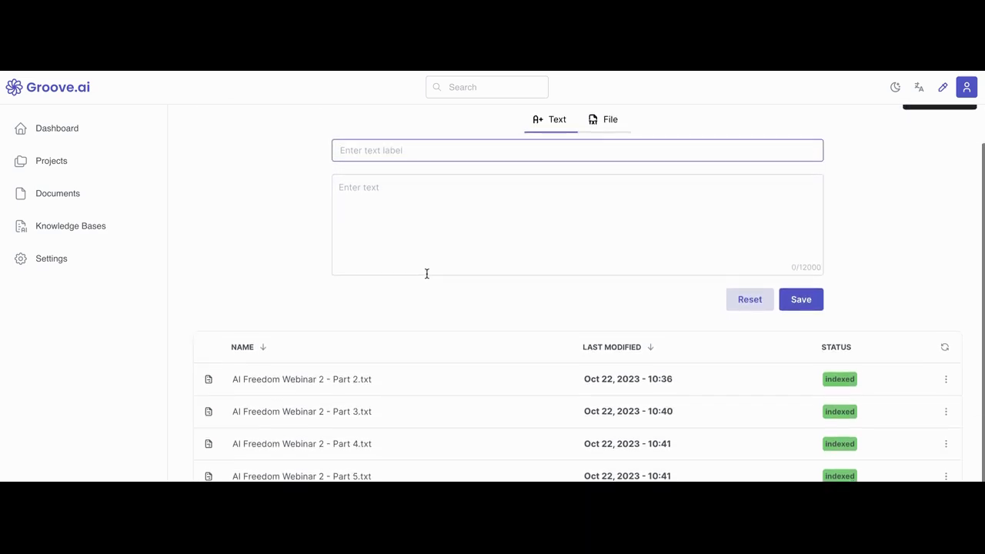
scroll(427, 273, up, 2)
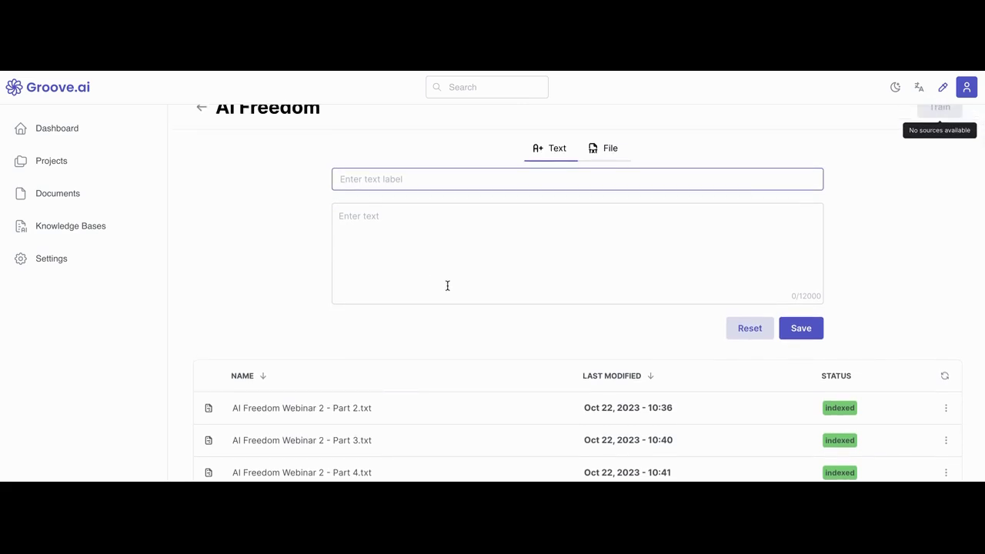
scroll(477, 265, up, 1)
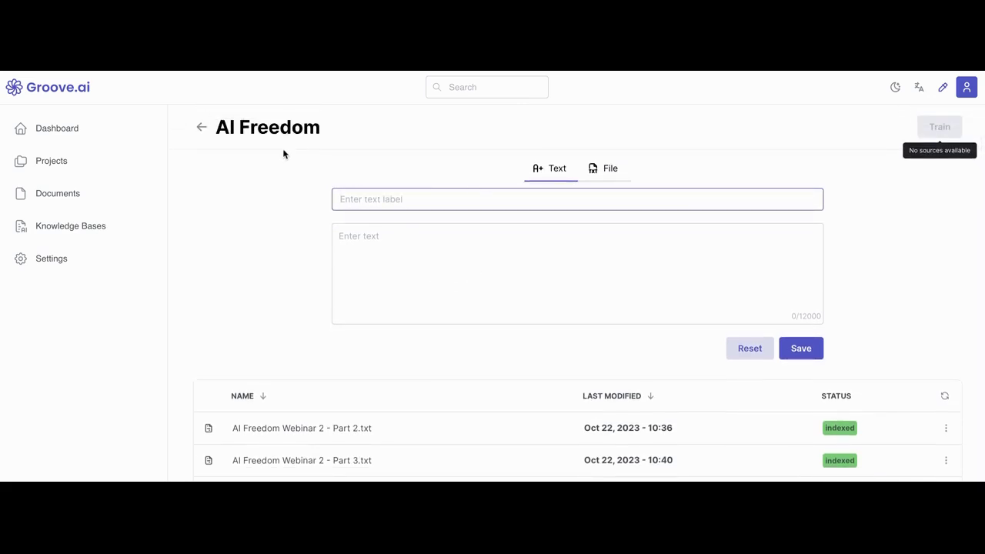
click(402, 241)
click(391, 251)
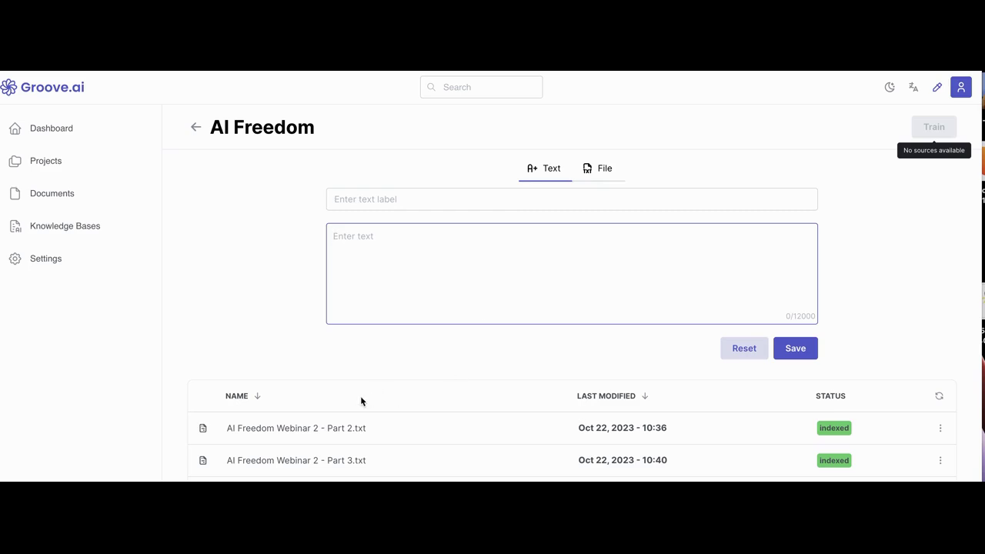
scroll(361, 400, down, 1)
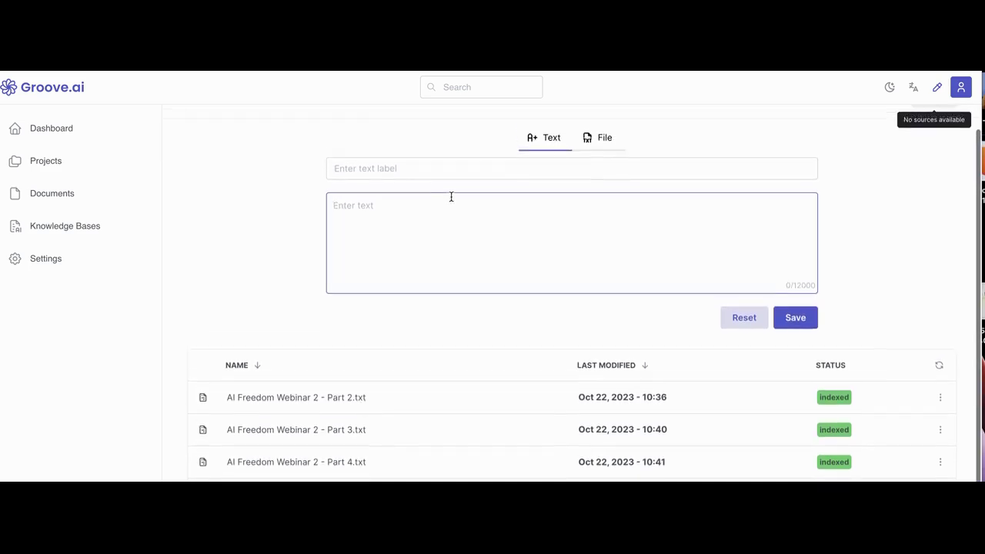
scroll(451, 197, up, 1)
scroll(378, 242, down, 4)
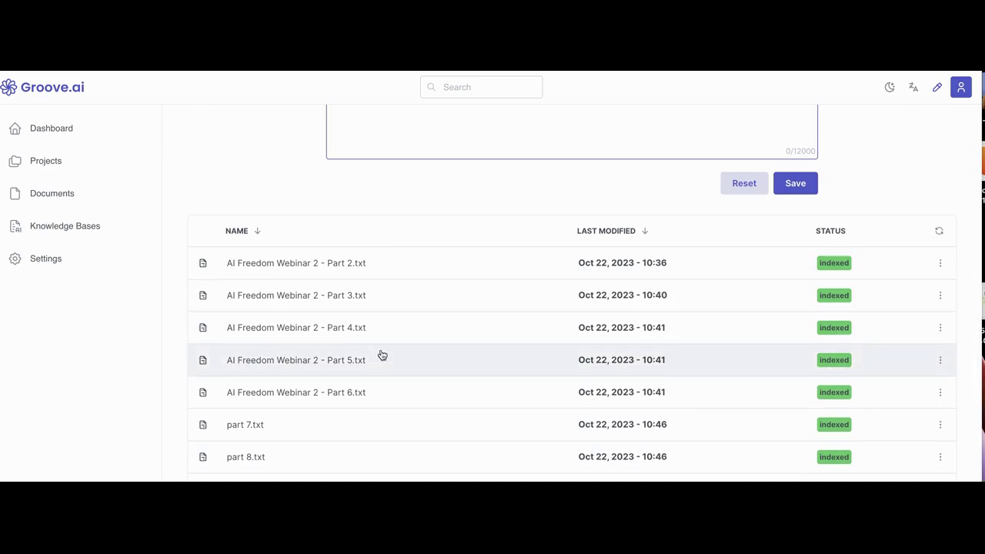
scroll(381, 354, up, 4)
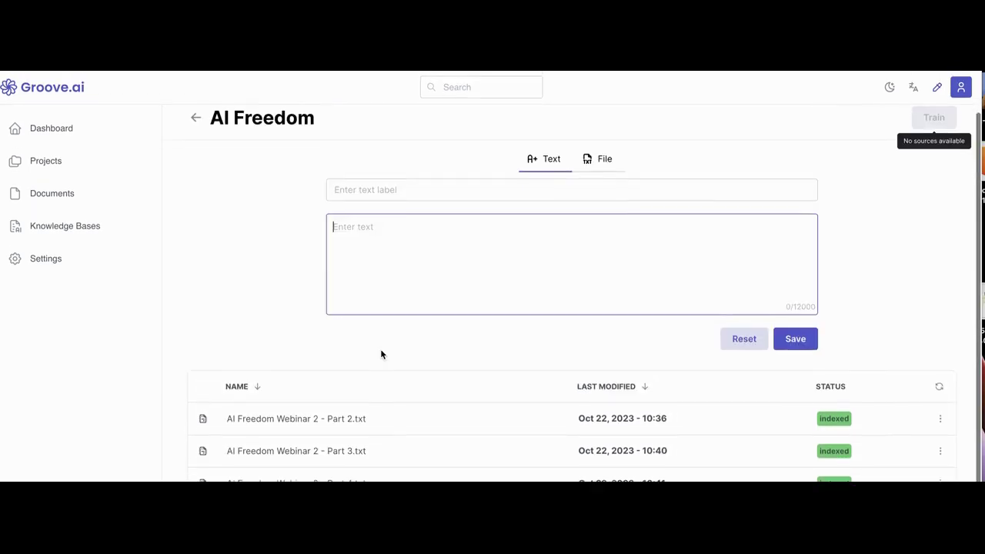
scroll(380, 354, down, 2)
scroll(377, 352, up, 2)
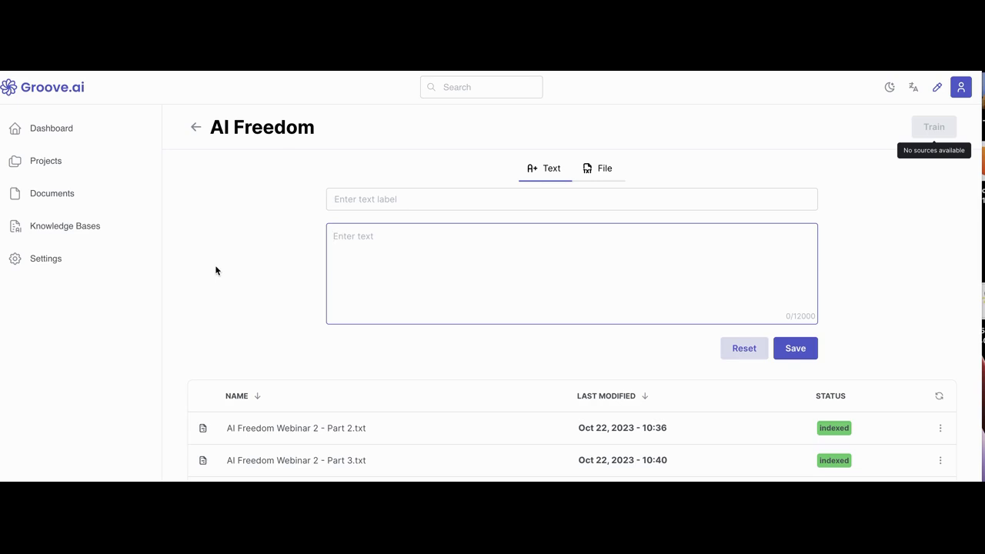
scroll(215, 269, down, 1)
scroll(216, 269, down, 2)
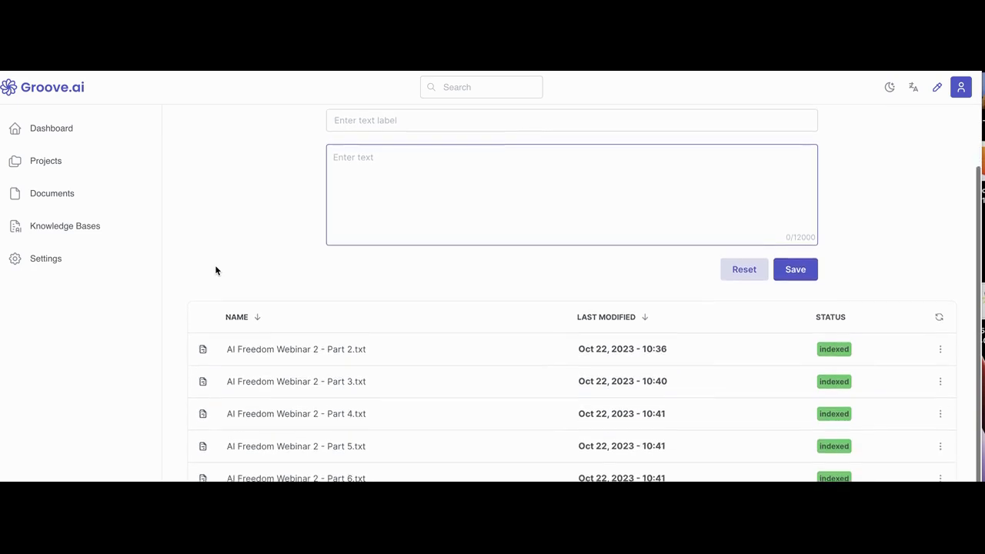
scroll(216, 270, down, 2)
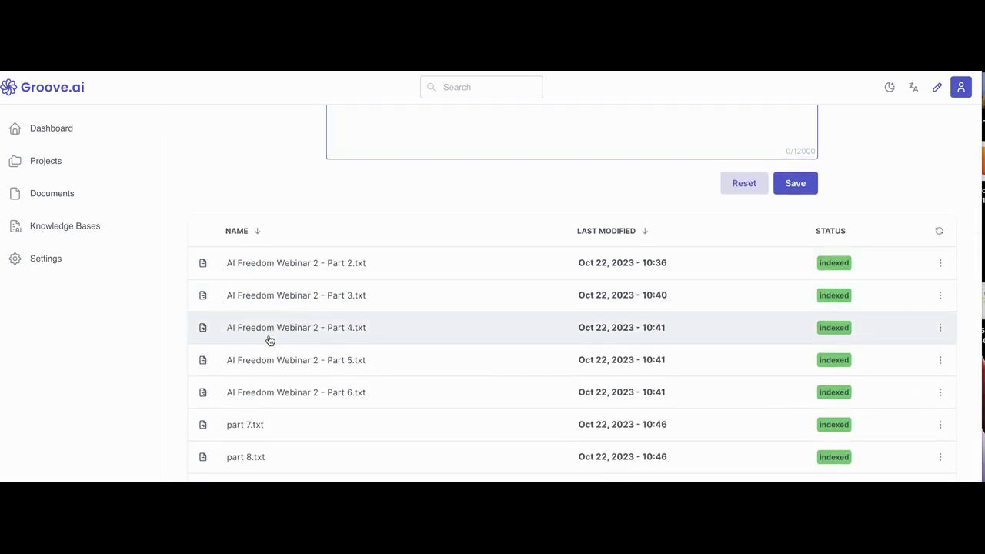
scroll(269, 340, up, 5)
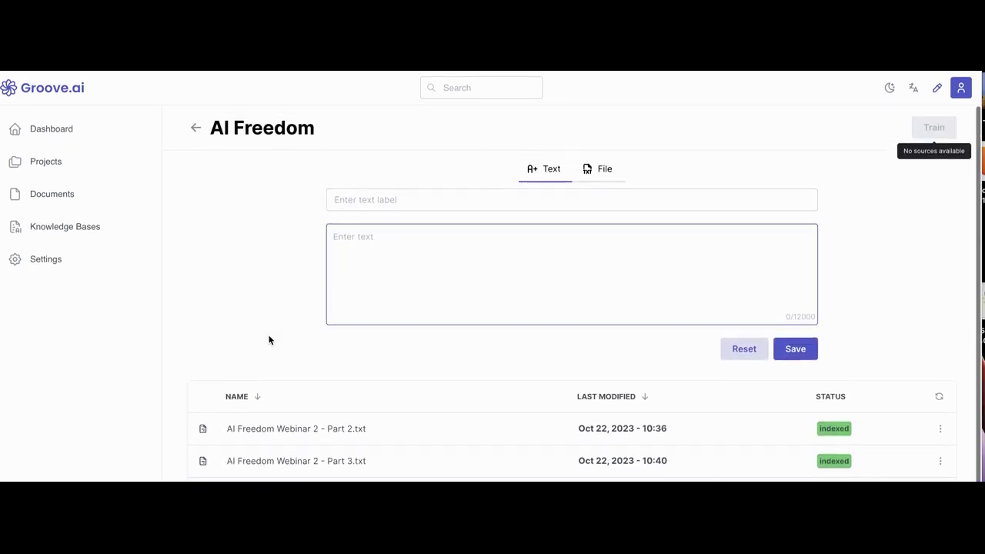